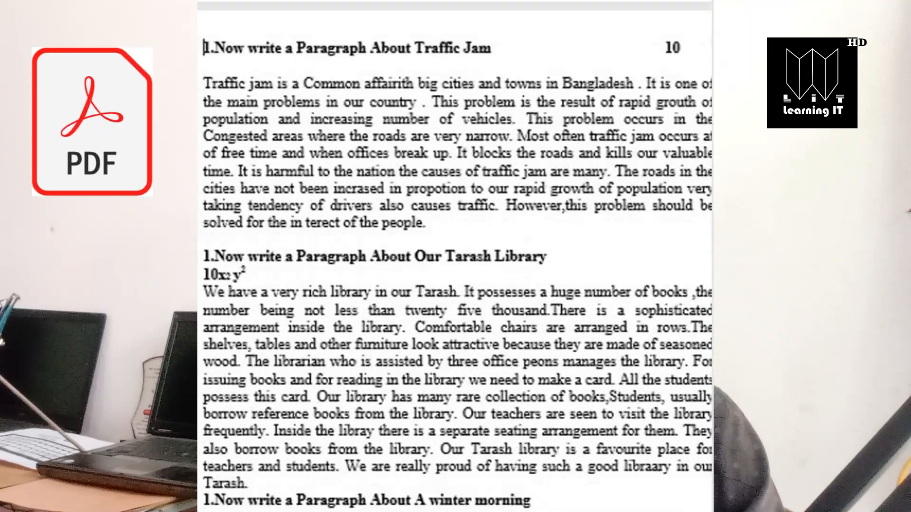
scroll(455, 256, "down", 20)
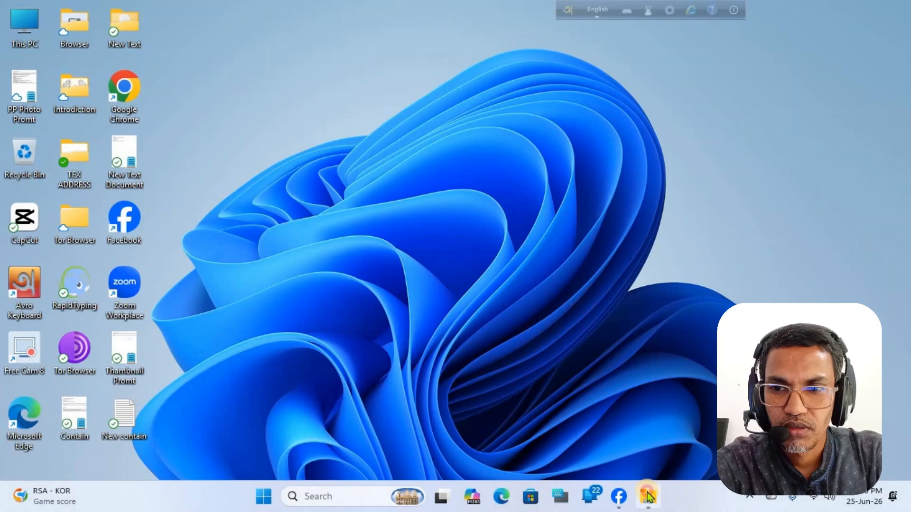
- Open the Doc Image folder on the PRACTICE (E:) drive in File Explorer
left_click(648, 495)
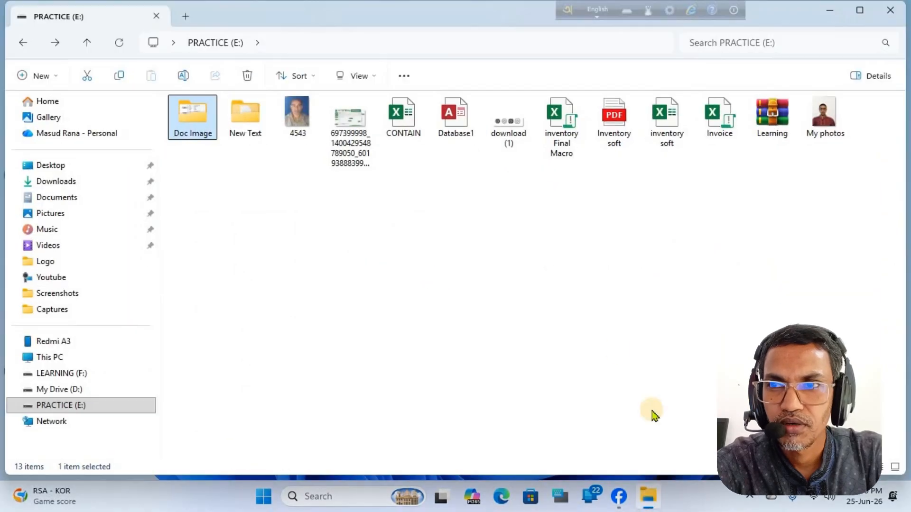
double_click(197, 121)
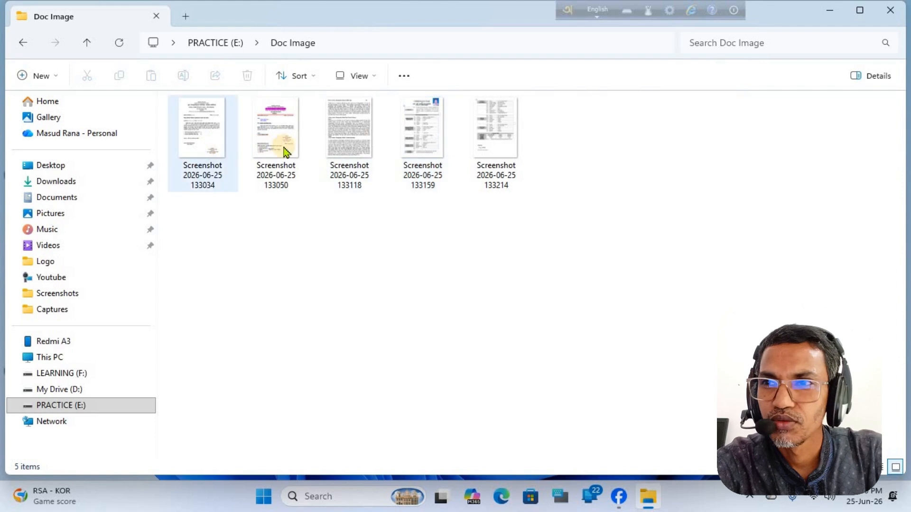
- Select all five screenshot images in the Doc Image folder and start the Print command for them
mouse_move(423, 177)
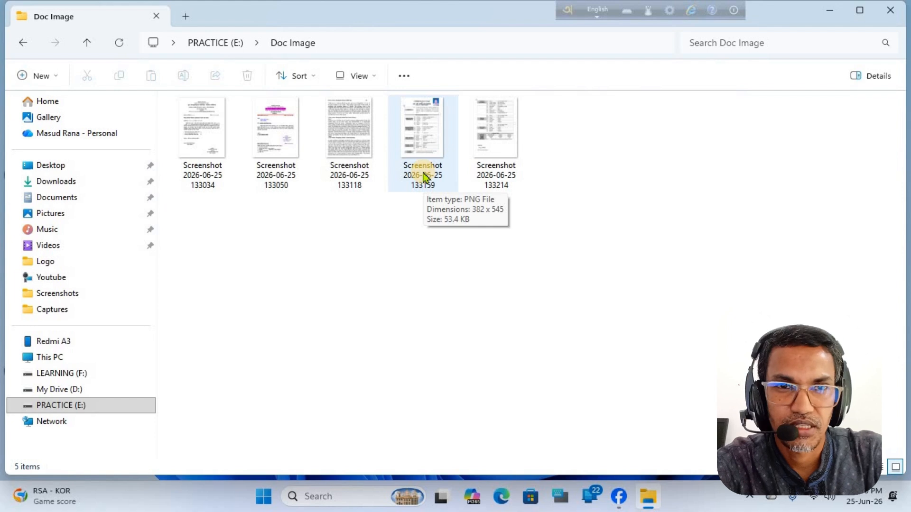
mouse_move(479, 167)
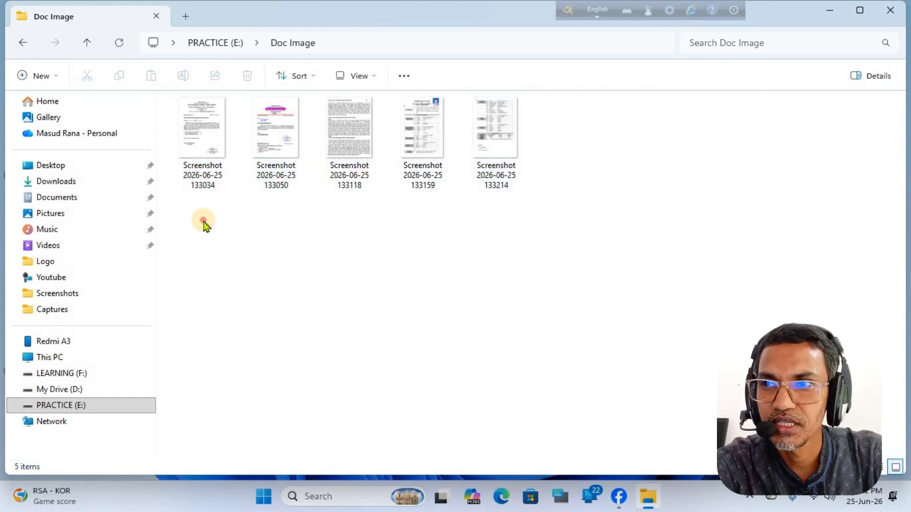
left_click_drag(204, 220, 553, 157)
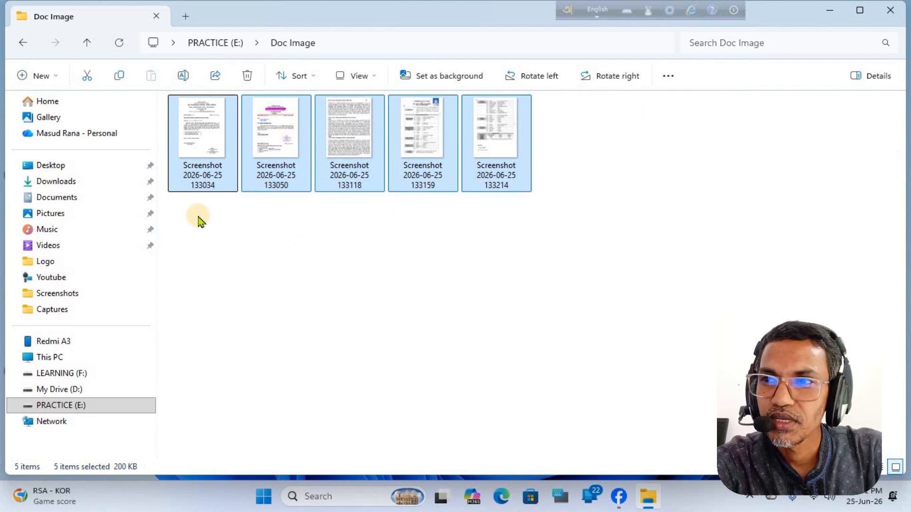
left_click_drag(194, 214, 562, 152)
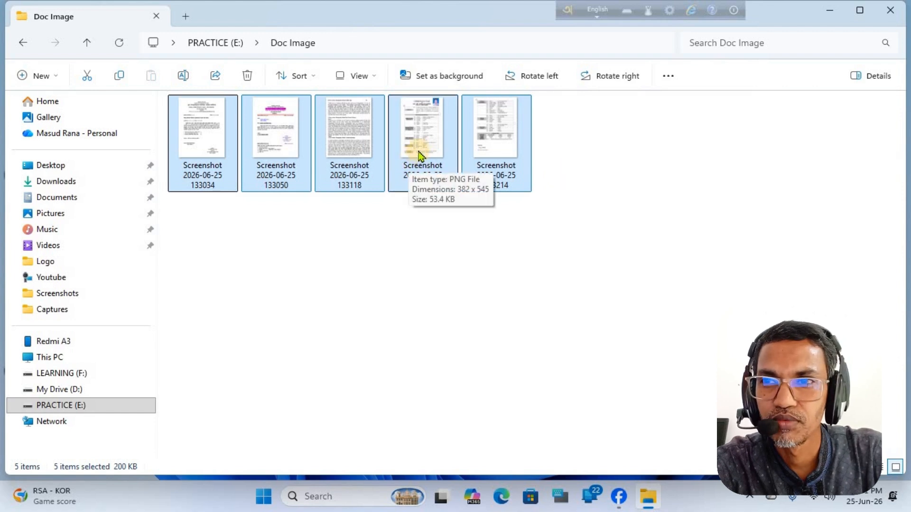
right_click(276, 157)
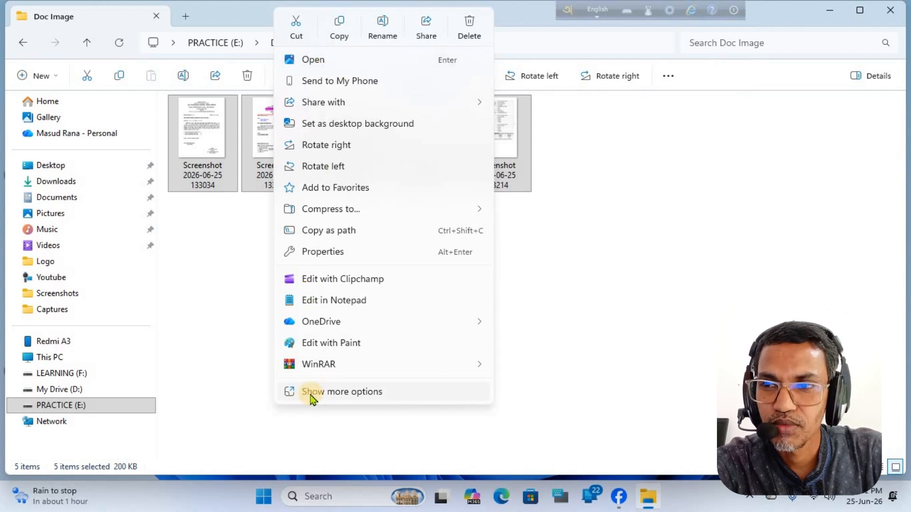
left_click(330, 392)
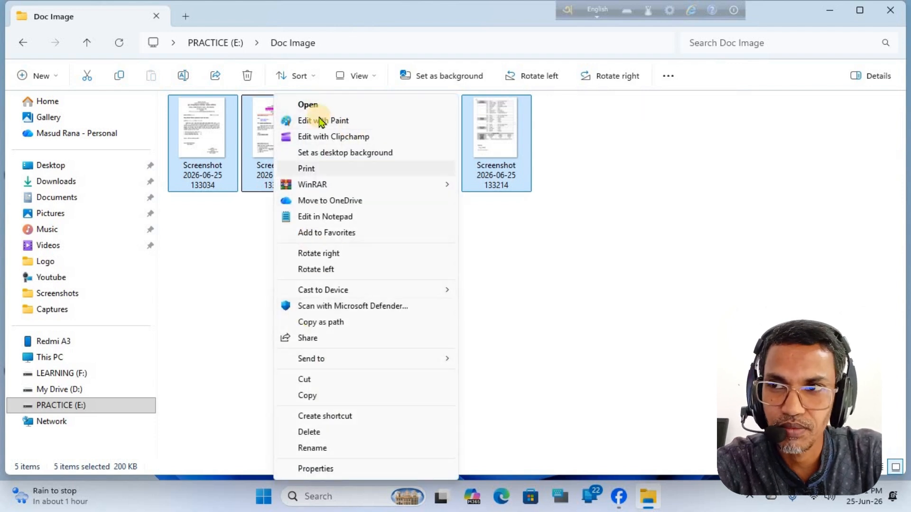
left_click(326, 169)
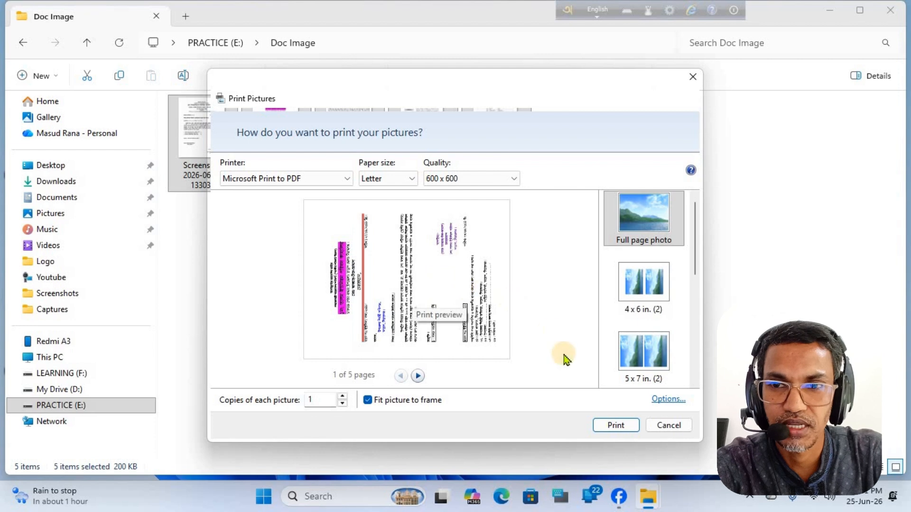
- Set the page orientation to Portrait in the Microsoft Print to PDF printer properties
left_click(663, 402)
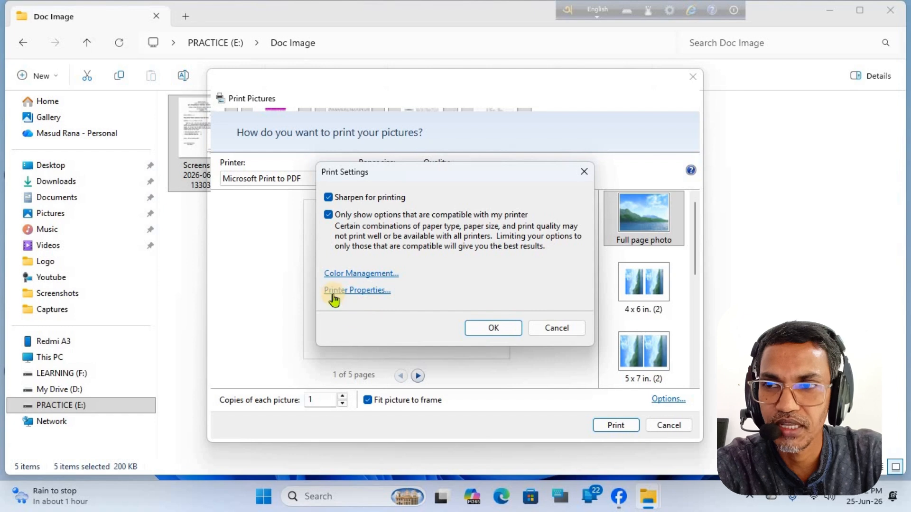
left_click(373, 294)
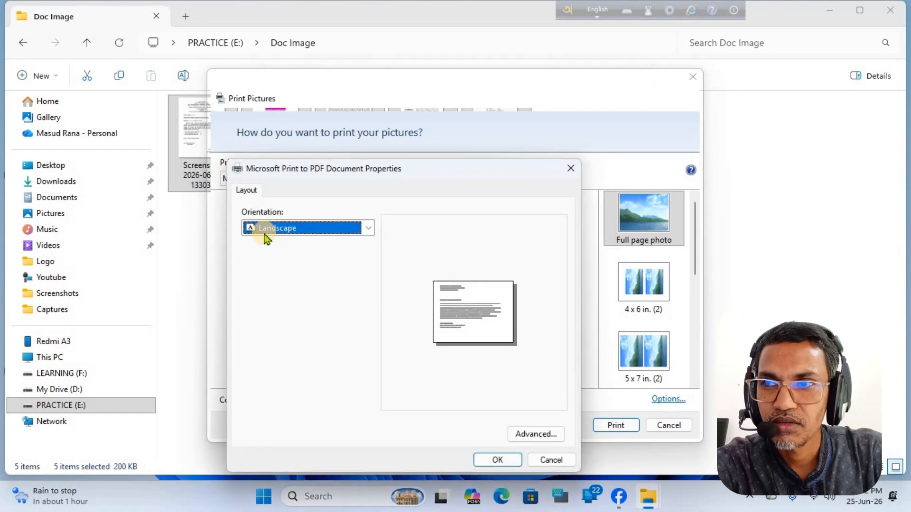
left_click(317, 229)
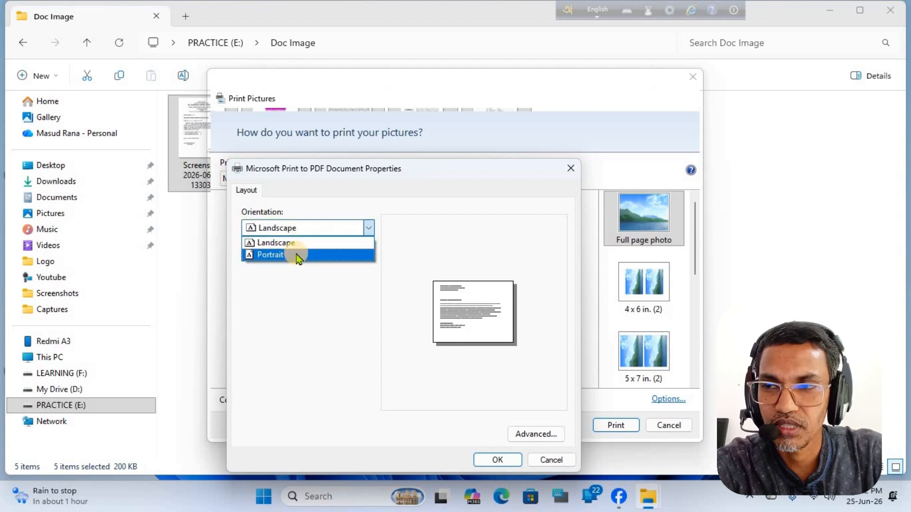
left_click(298, 255)
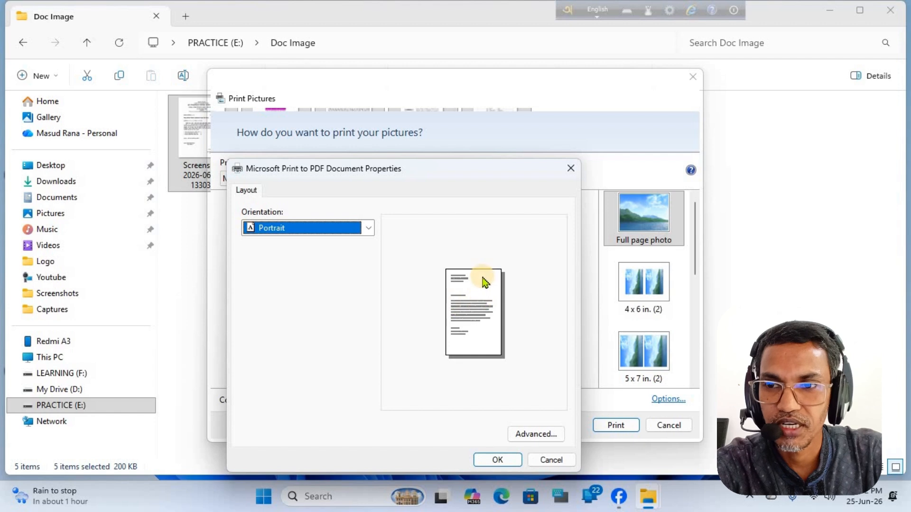
left_click(494, 460)
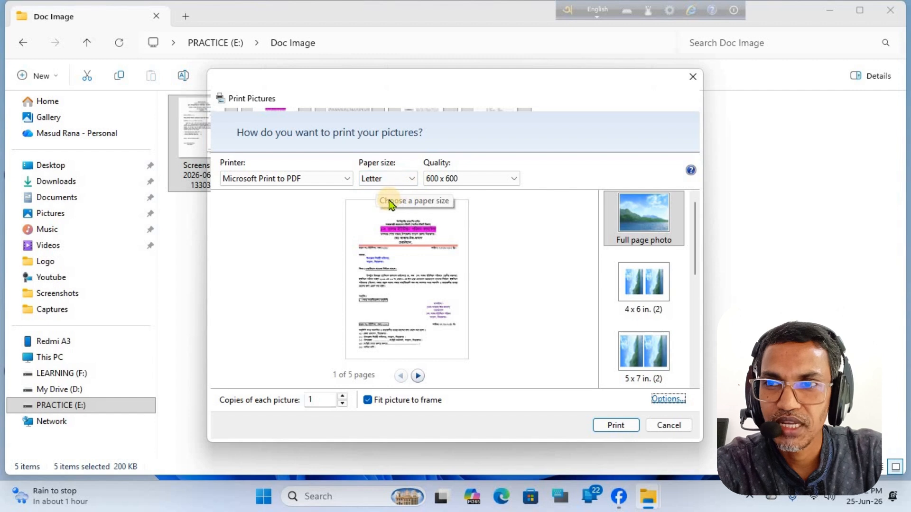
- Set the paper size to A4 and choose Microsoft Print to PDF as the printer
left_click(417, 180)
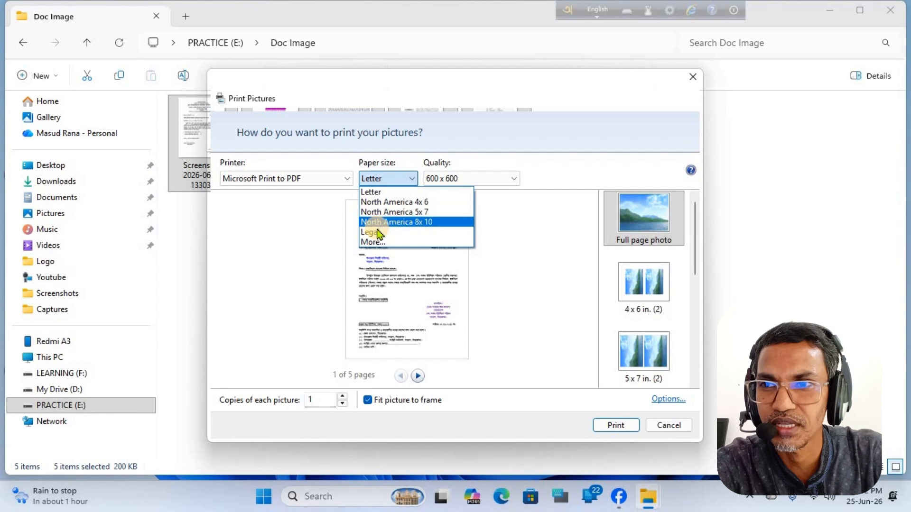
left_click(369, 243)
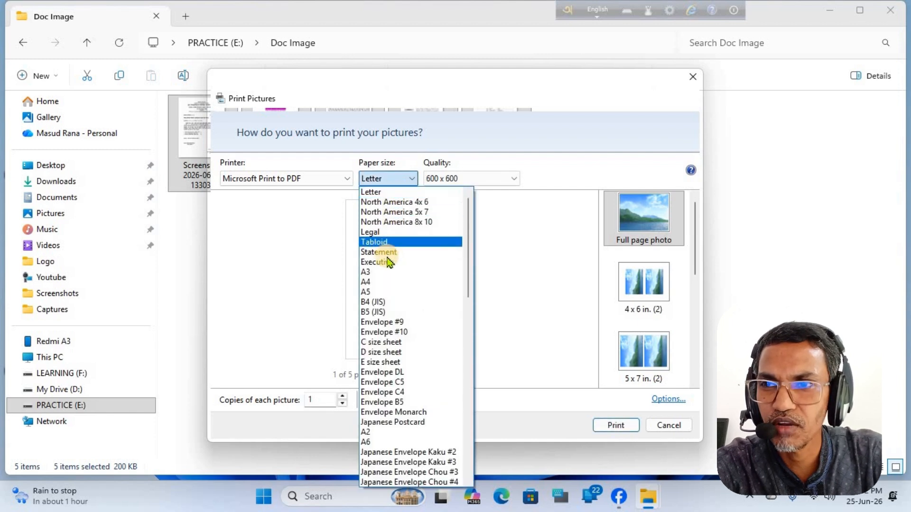
left_click(382, 283)
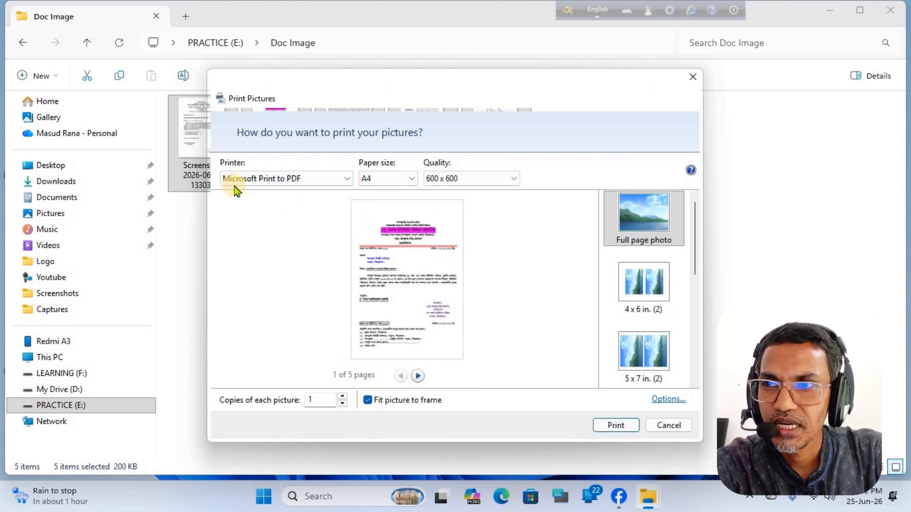
left_click(346, 179)
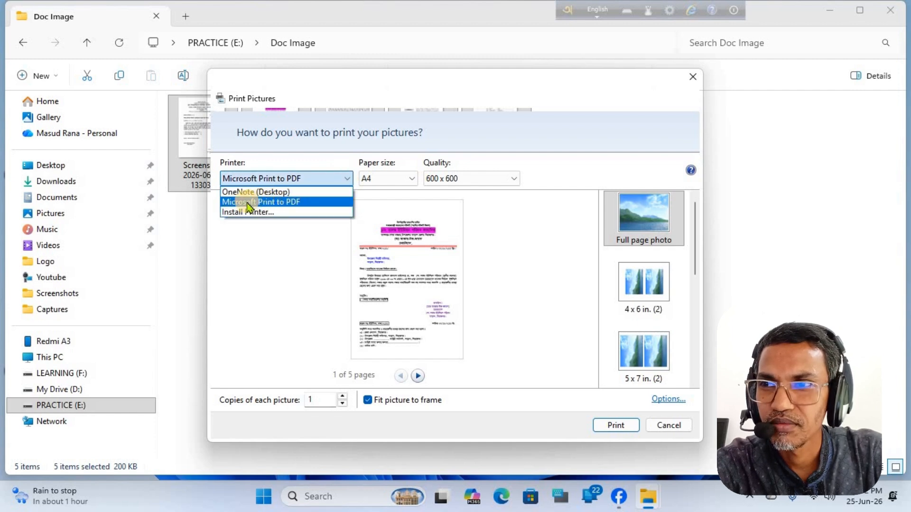
left_click(284, 202)
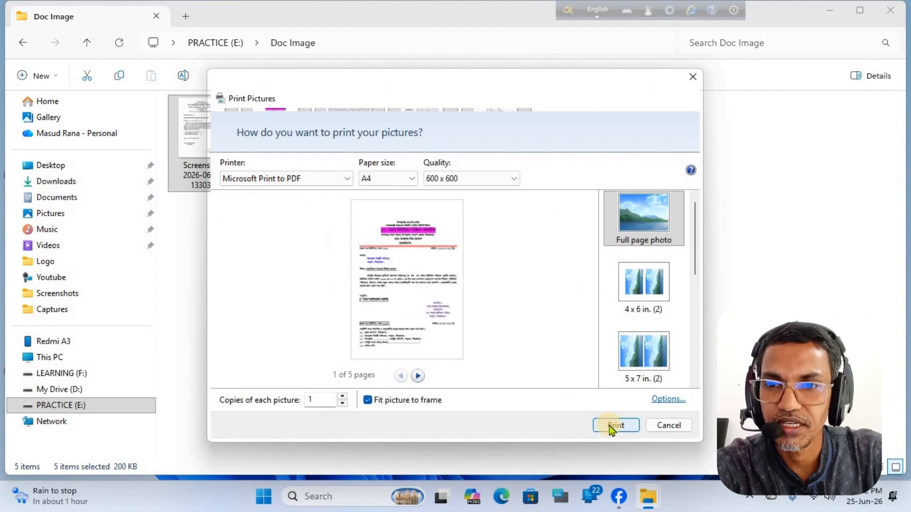
- Print the pictures to a PDF document named "PDF File" on the PRACTICE (E:) drive
left_click(613, 425)
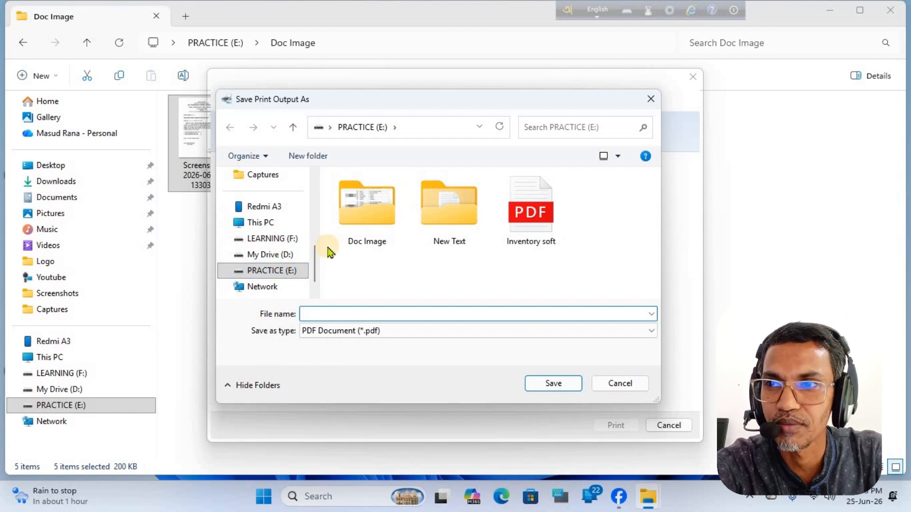
left_click(290, 273)
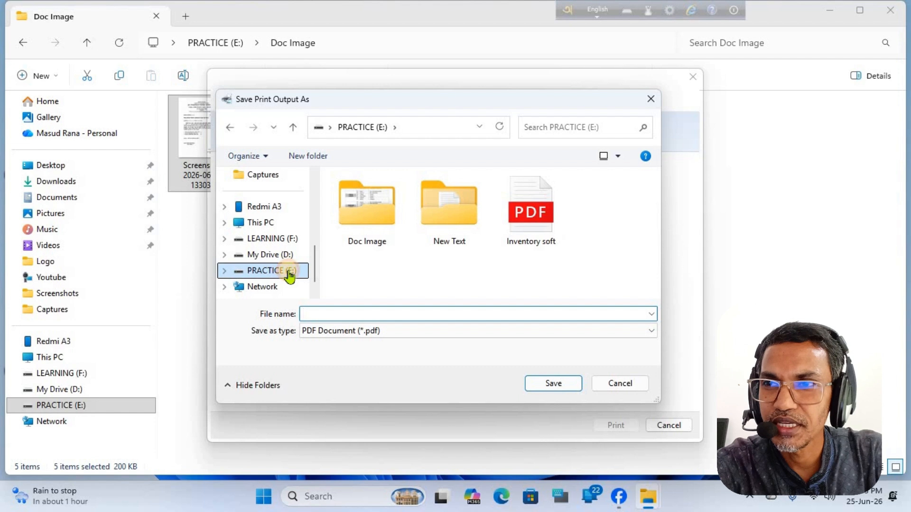
left_click(338, 315)
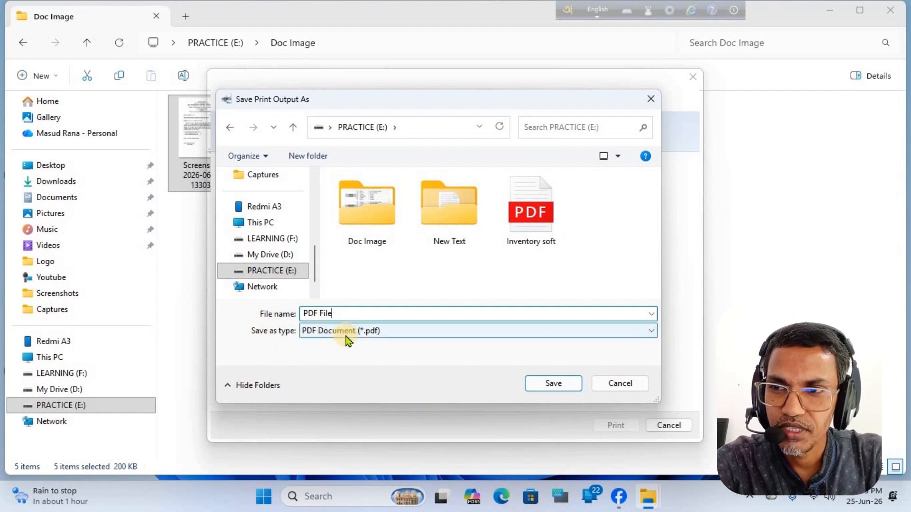
left_click(484, 336)
left_click(484, 332)
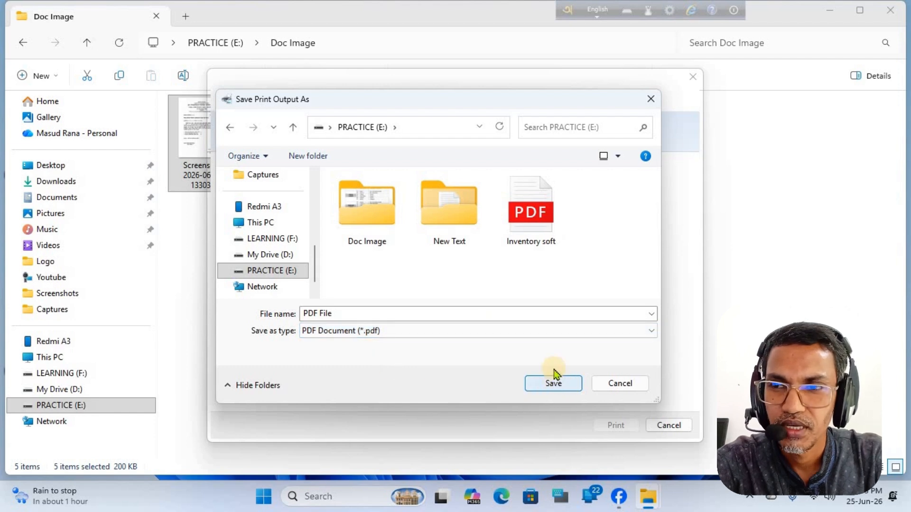
left_click(555, 385)
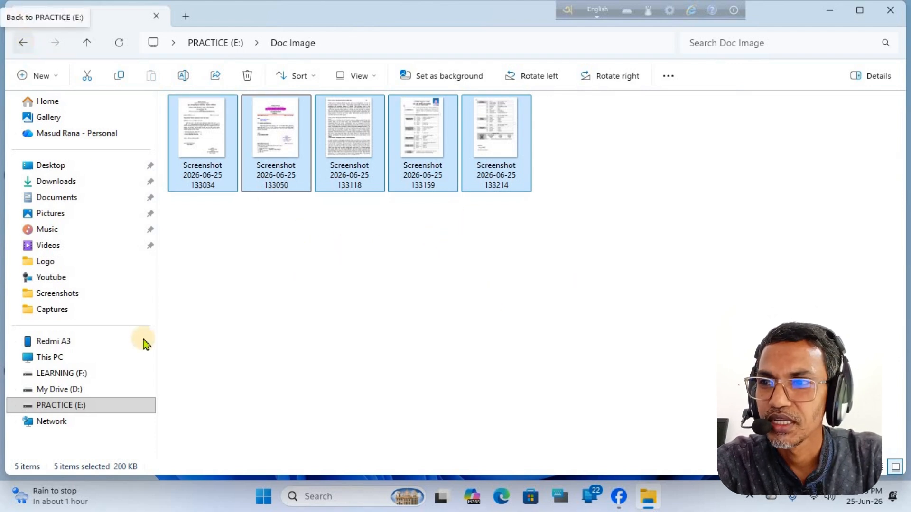
- Open PDF File from the PRACTICE (E:) drive in a maximized window and look through its pages
left_click(69, 404)
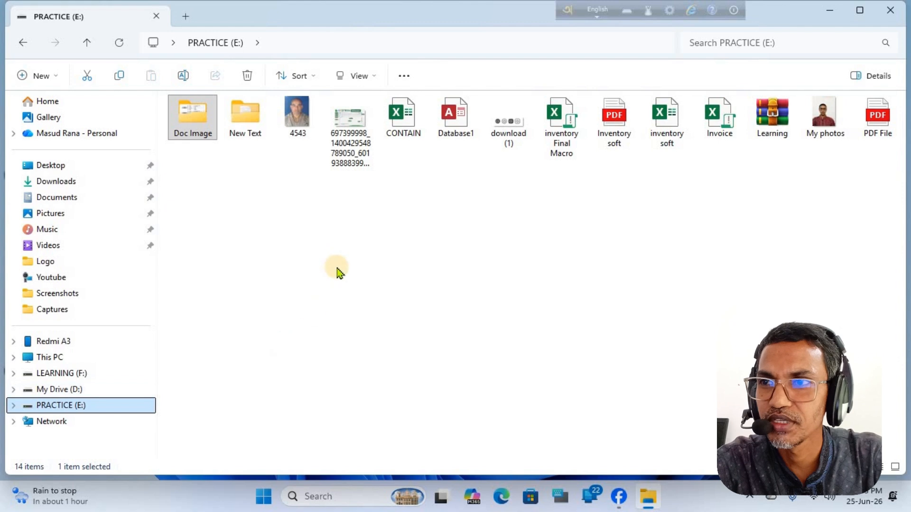
double_click(878, 119)
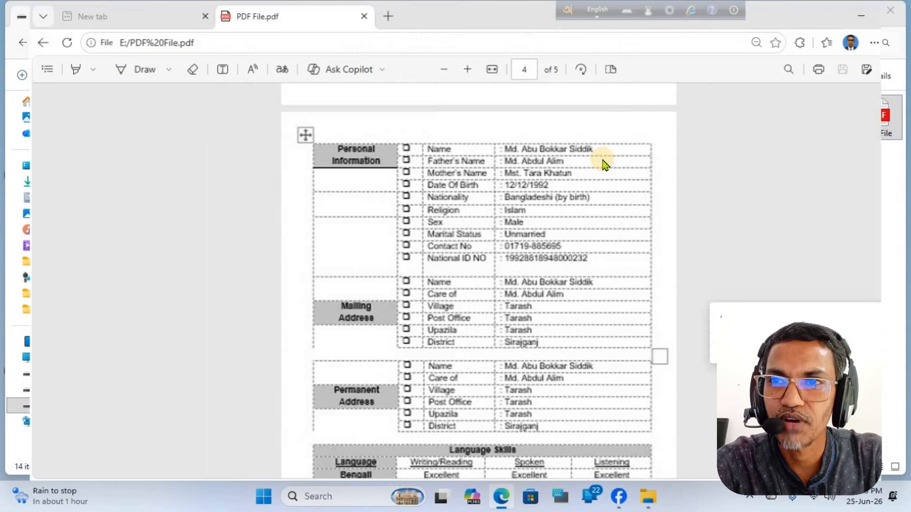
left_click(637, 29)
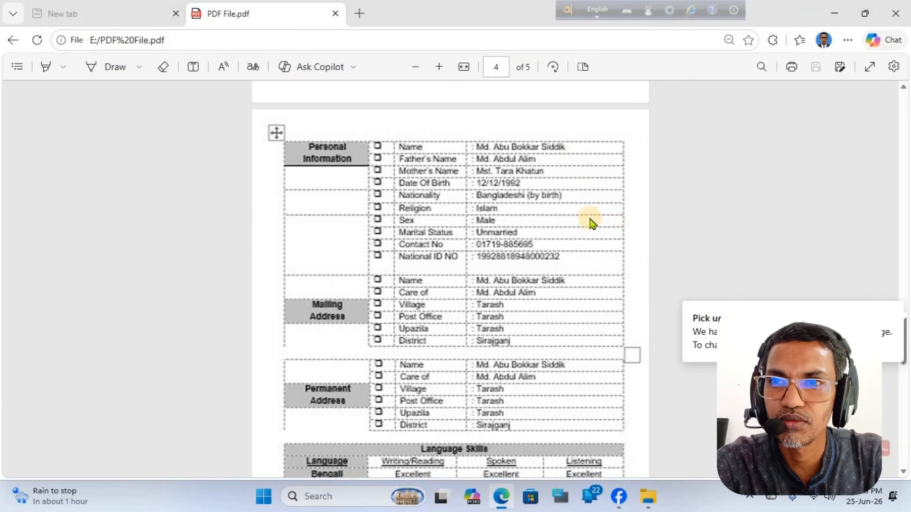
scroll(592, 222, "down", 15)
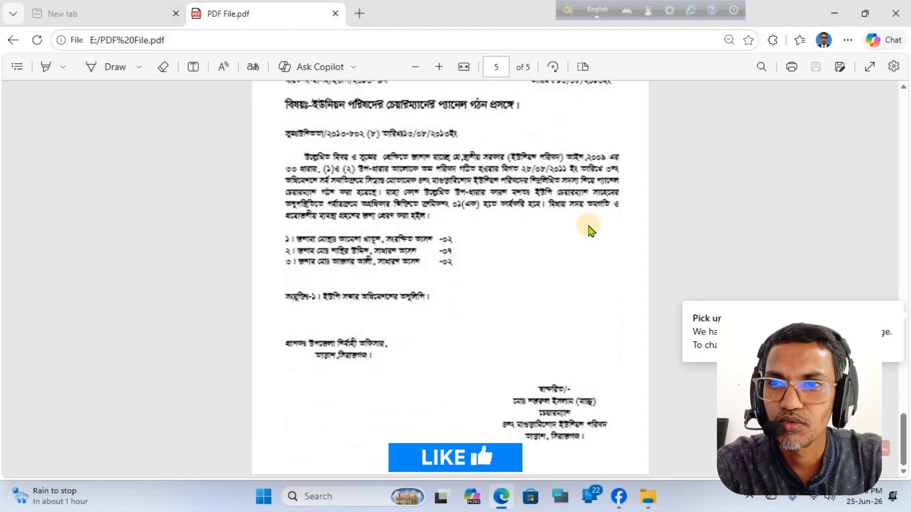
scroll(591, 230, "up", 15)
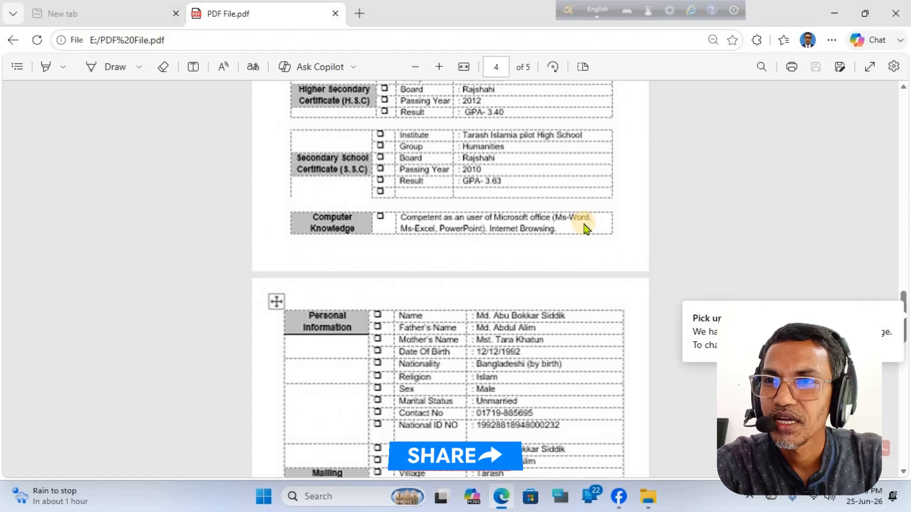
scroll(586, 229, "up", 12)
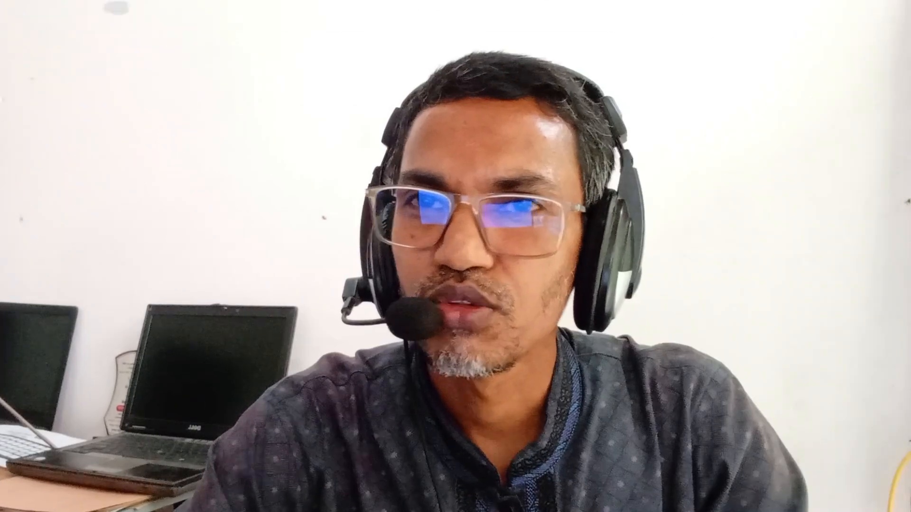